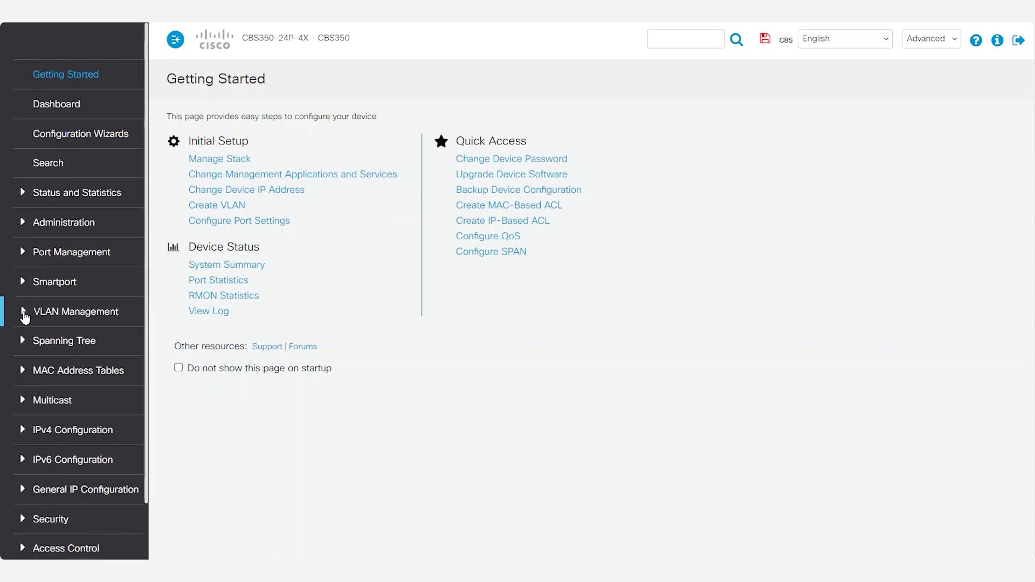
Step: Review existing VLANs 2, 3 and 4, their port memberships, and the IPv4 interface settings
click(25, 314)
click(67, 340)
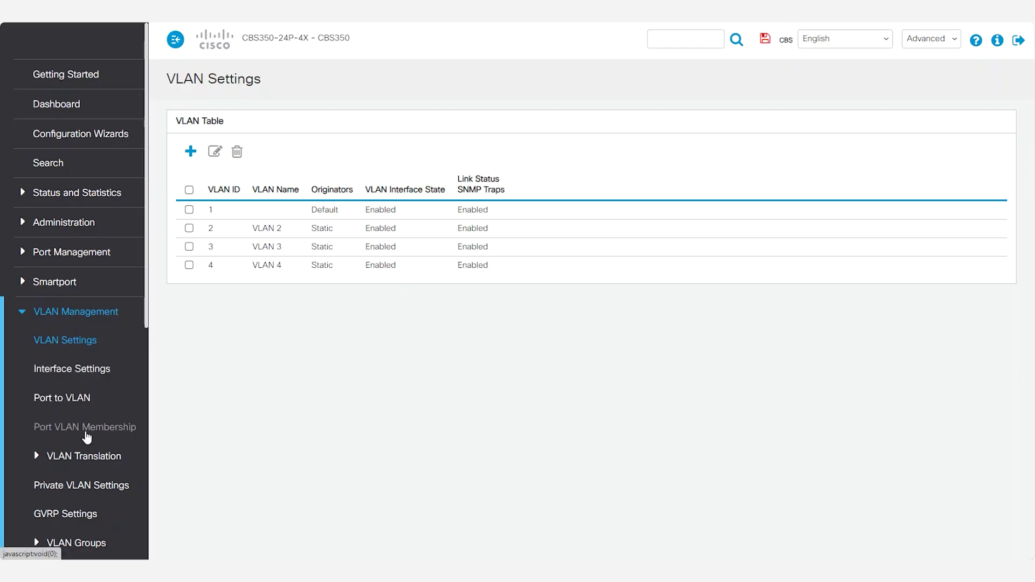
click(85, 429)
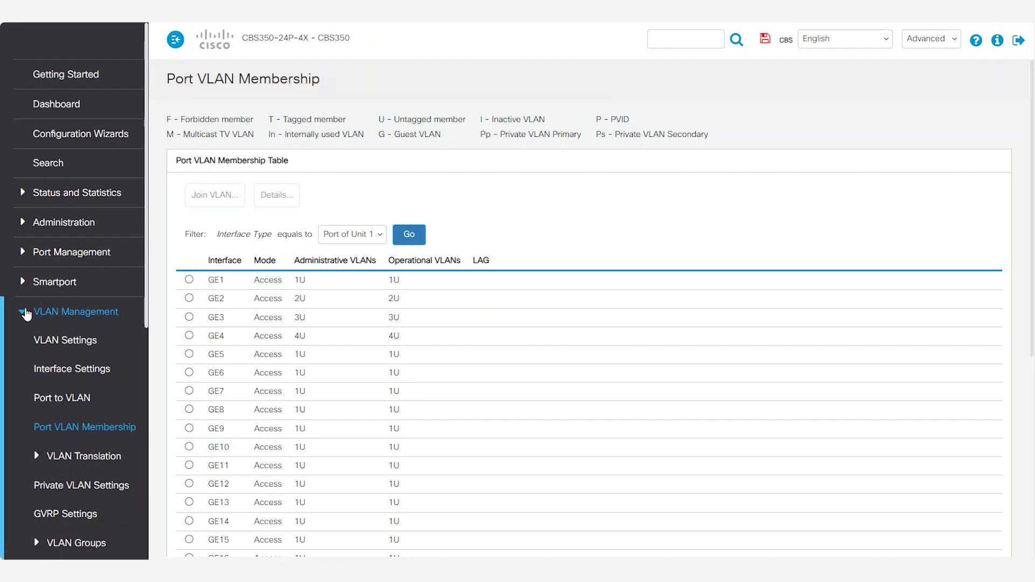
click(24, 312)
scroll(35, 315, down, 1)
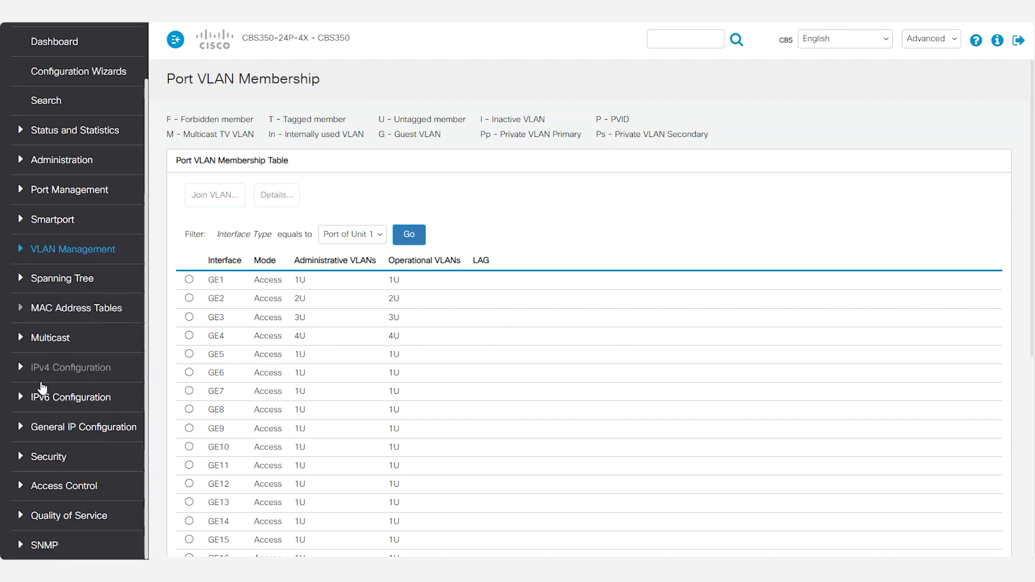
click(22, 371)
click(64, 395)
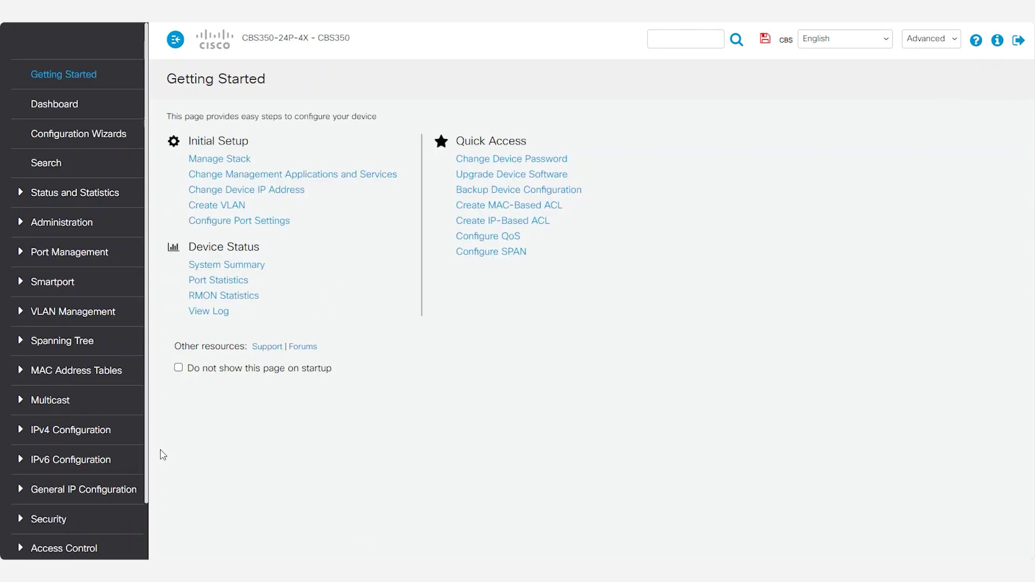
Step: Enable and apply the DHCP server in DHCP Server Properties, then show the empty Network Pools list
click(20, 437)
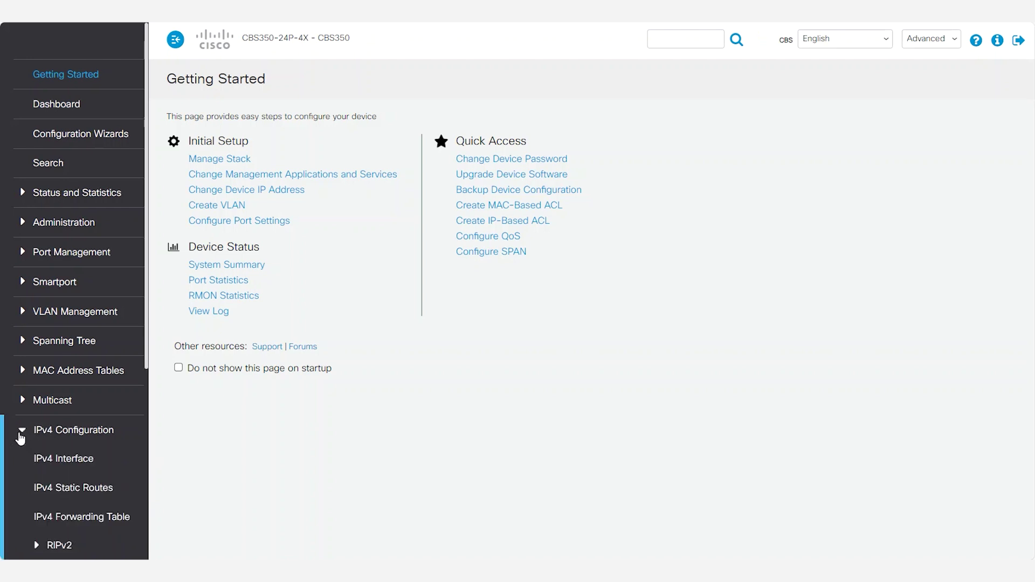
scroll(102, 399, down, 5)
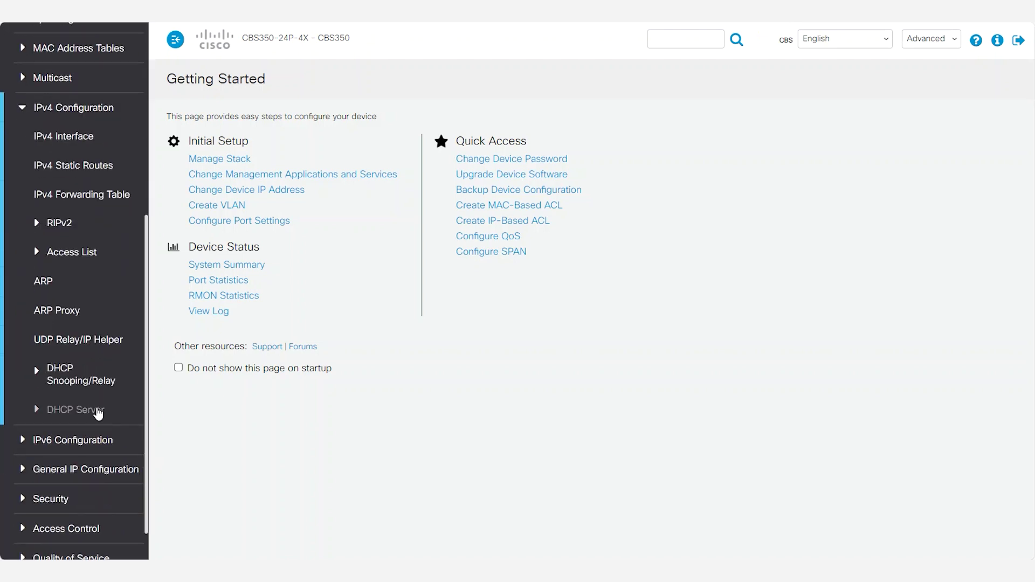
click(97, 412)
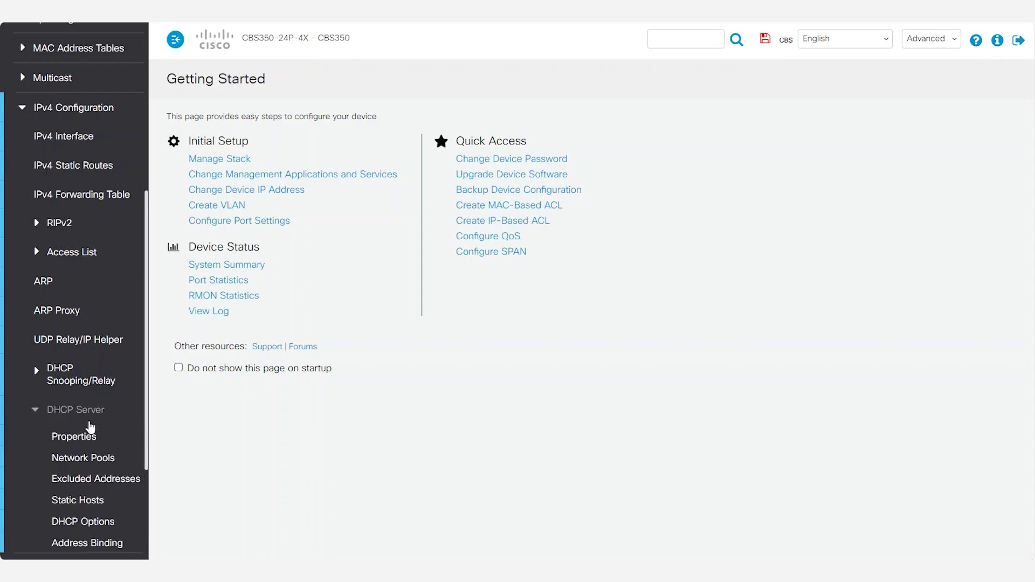
click(89, 431)
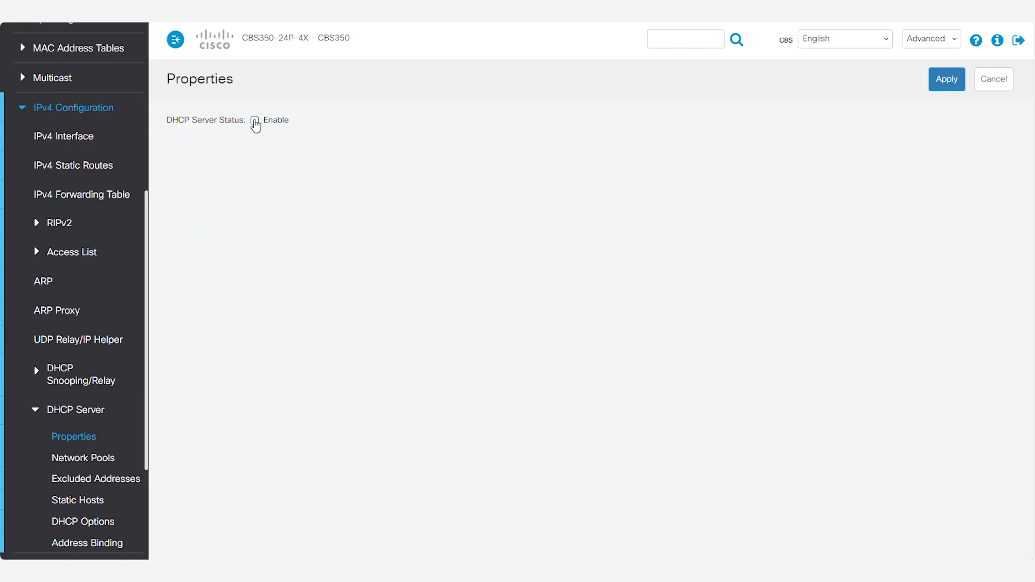
click(255, 122)
click(940, 86)
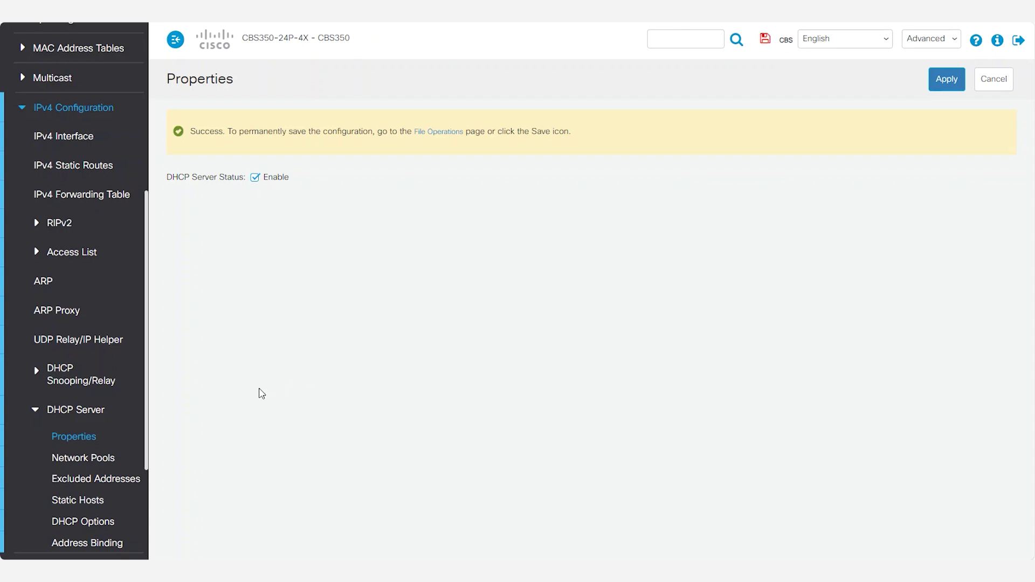
click(109, 459)
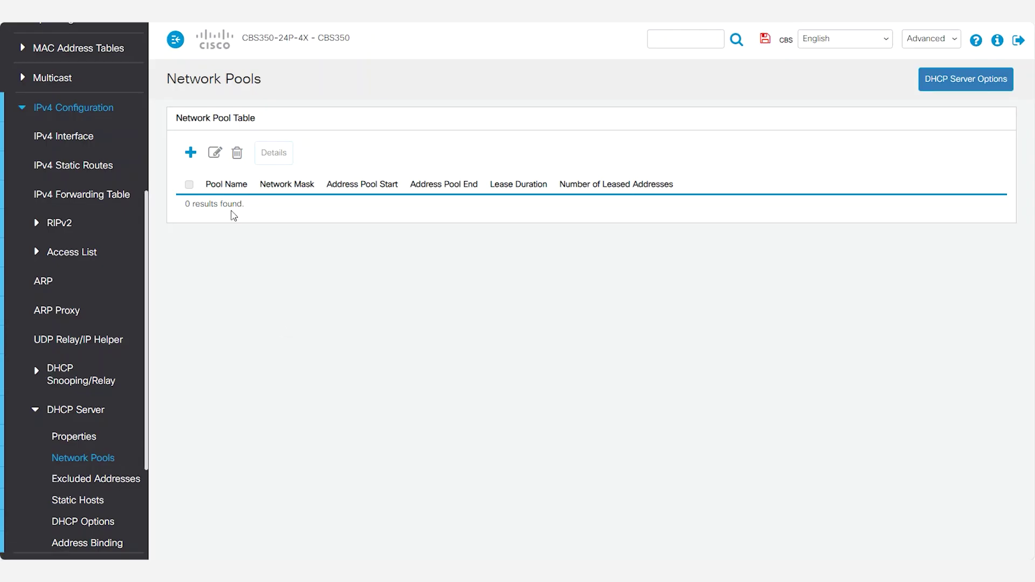
Step: Add pool 'VLAN 2' with subnet 192.168.2.0, prefix 24, range 192.168.2.2–192.168.2.10
click(192, 153)
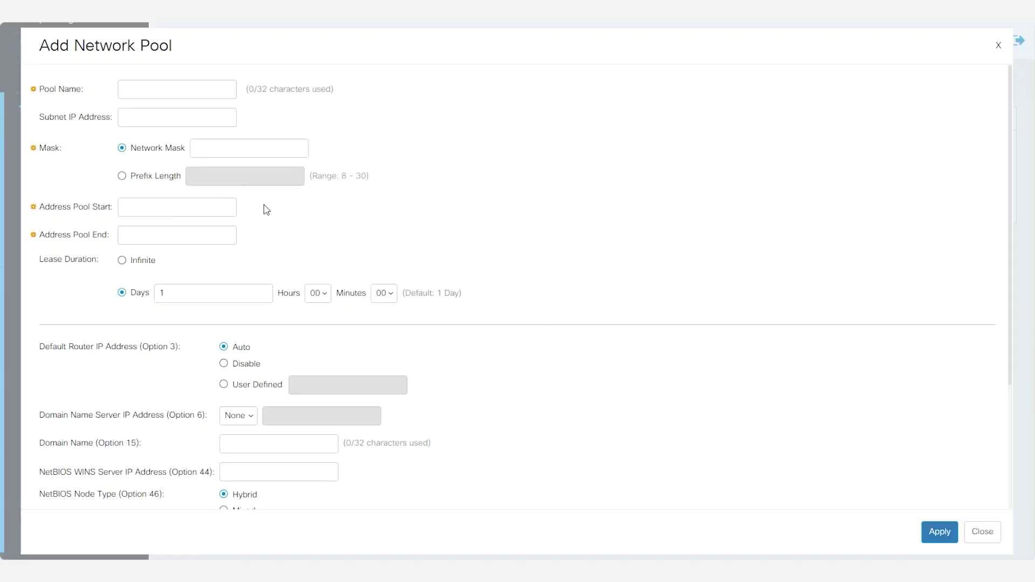
click(216, 91)
text(VL)
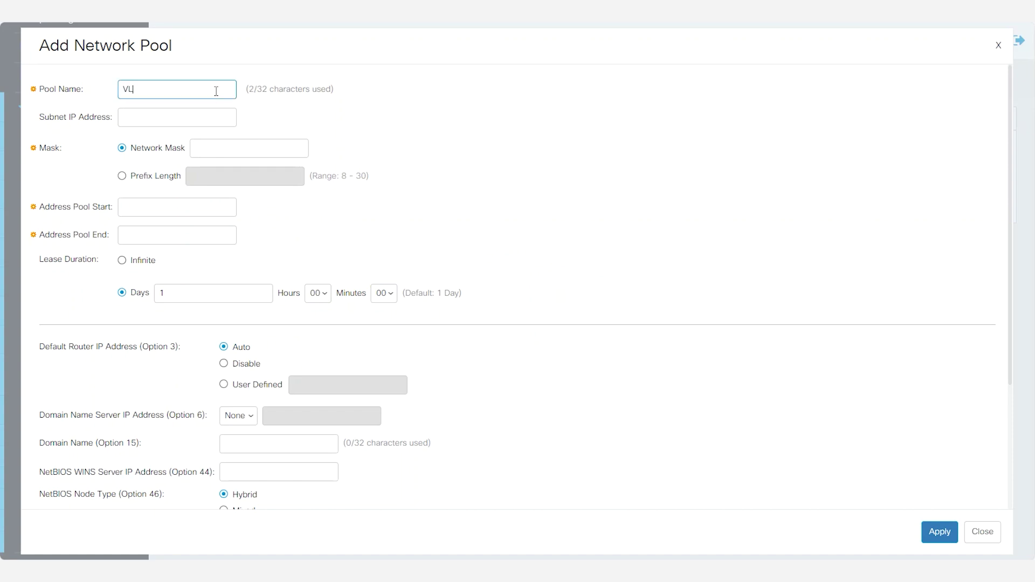
text(AN 2)
click(215, 119)
text(192.168)
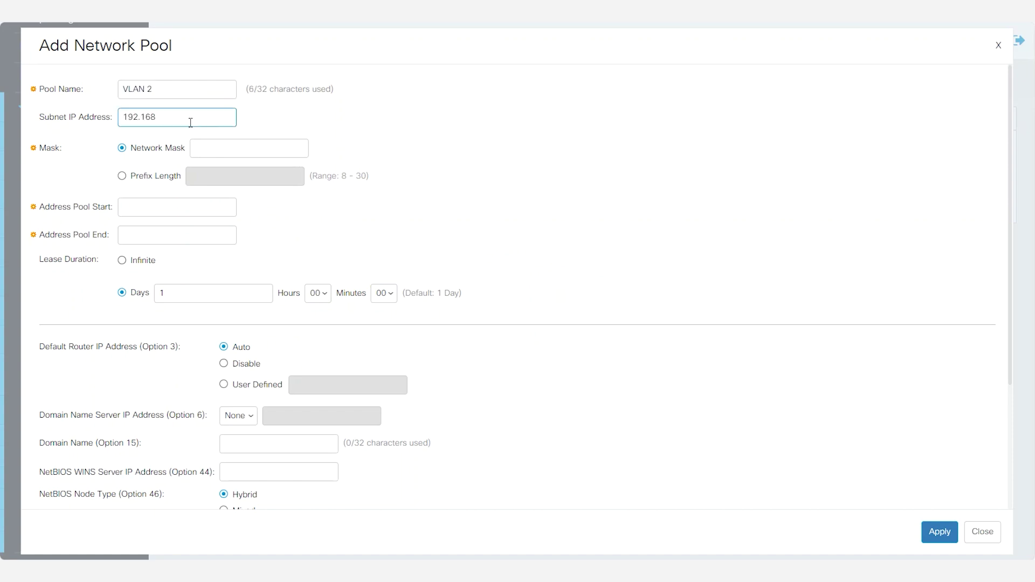
text(.2.0)
click(185, 180)
click(204, 176)
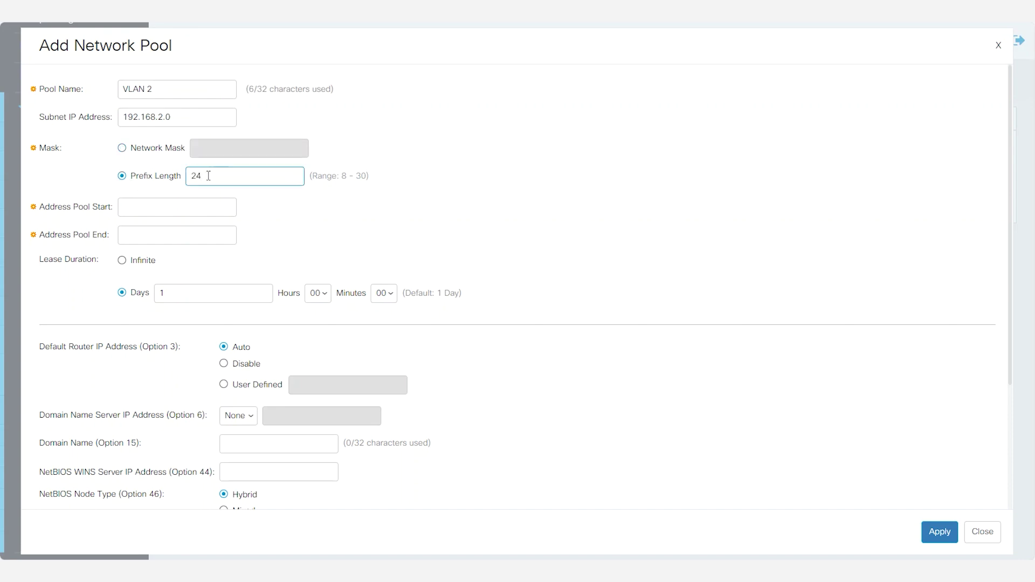
click(539, 170)
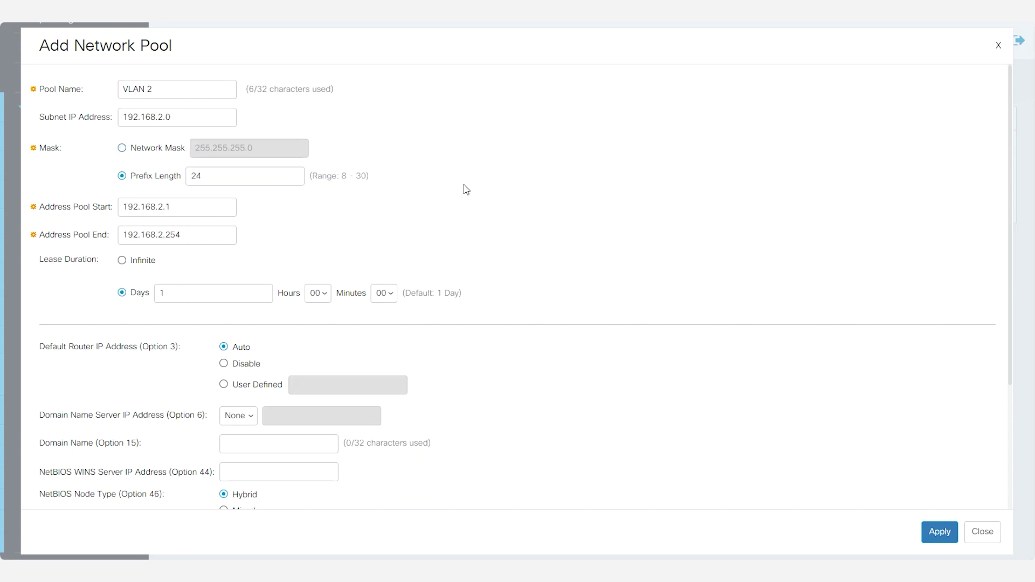
click(217, 207)
click(223, 233)
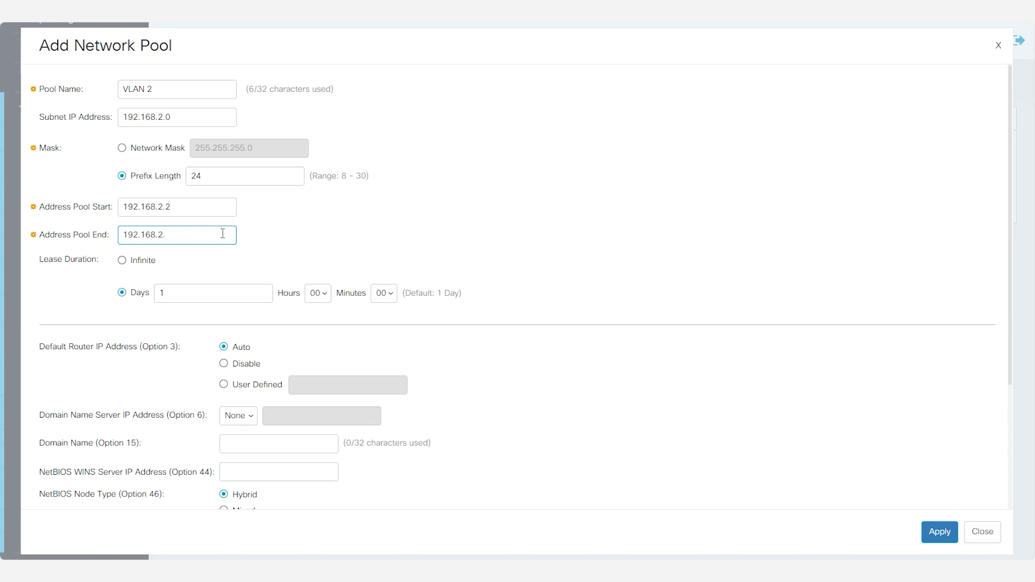
click(570, 222)
click(939, 534)
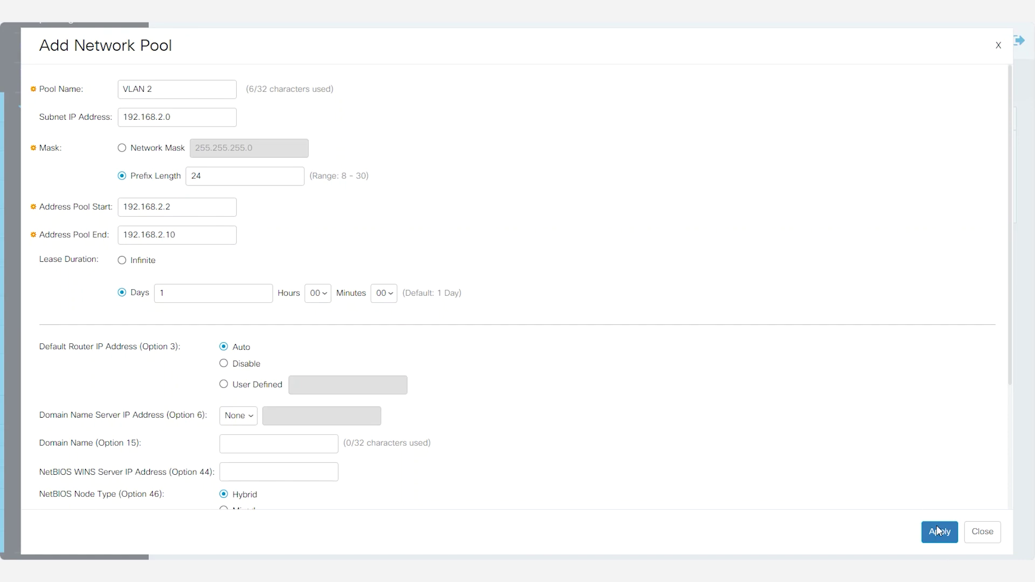
Step: Add pools VLAN 3 (192.168.3.2–3.10) and VLAN 4 (192.168.4.2–4.10), then view Excluded Addresses
click(983, 532)
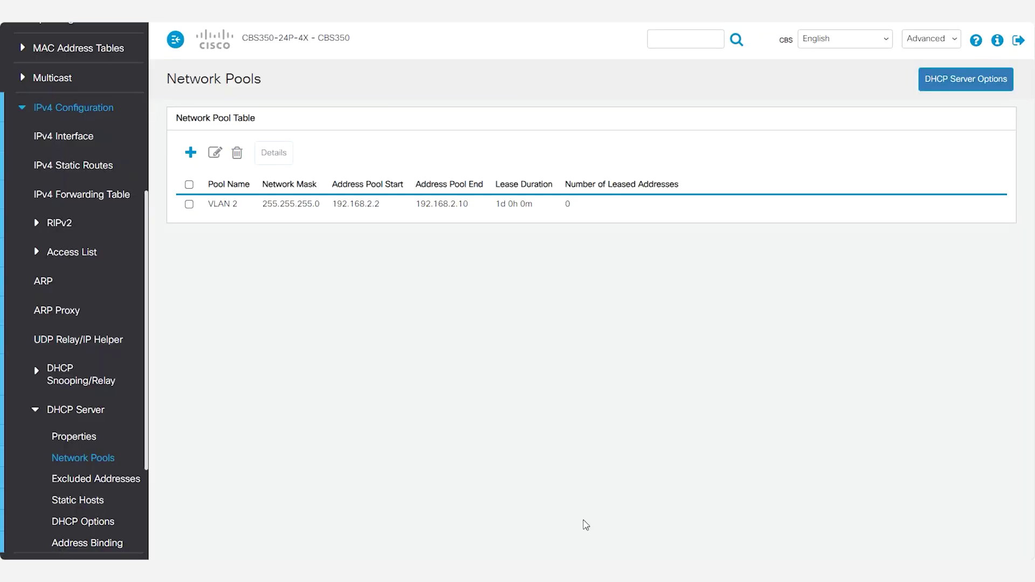
click(191, 153)
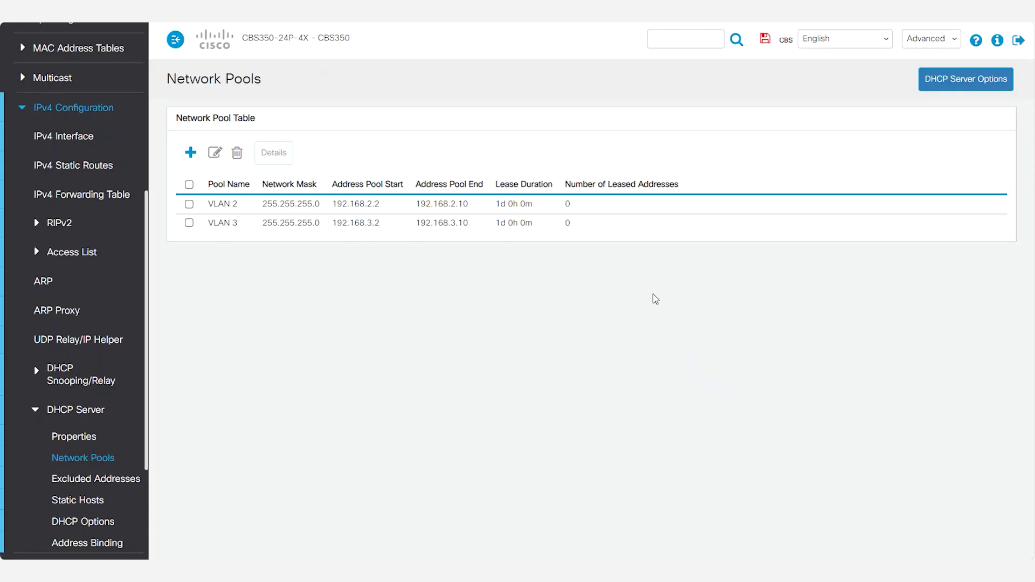
click(191, 154)
click(188, 90)
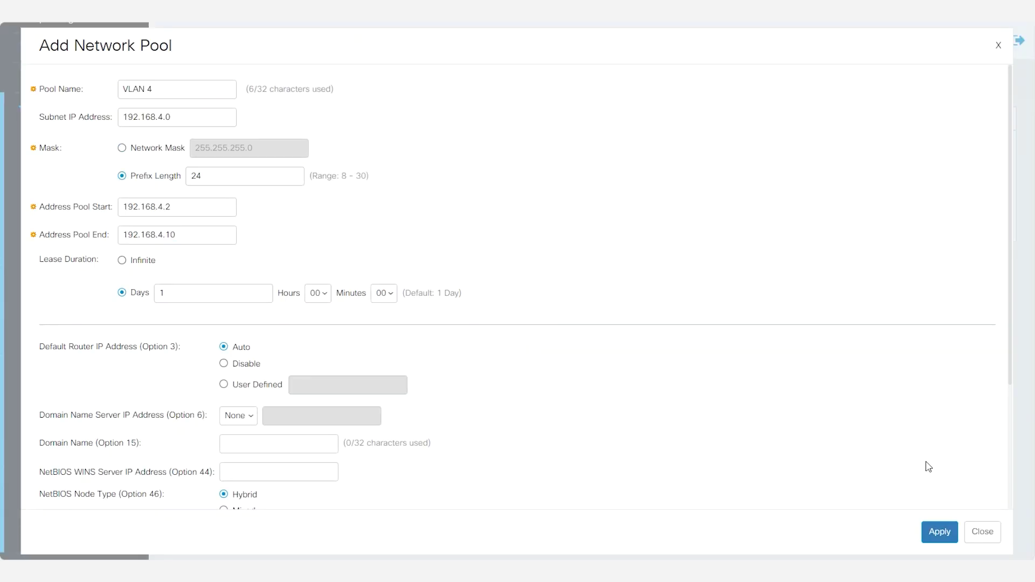
click(939, 531)
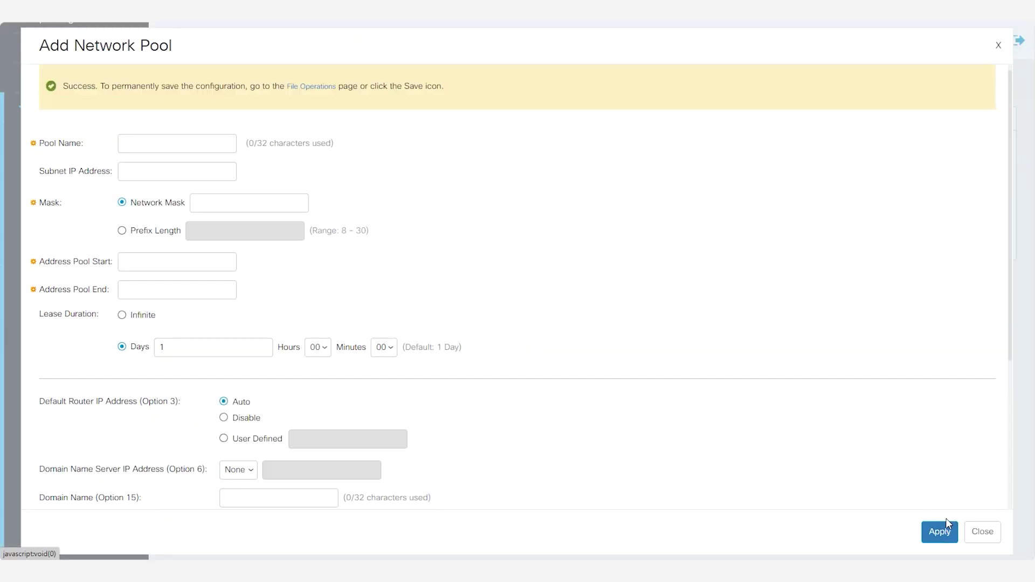
click(983, 535)
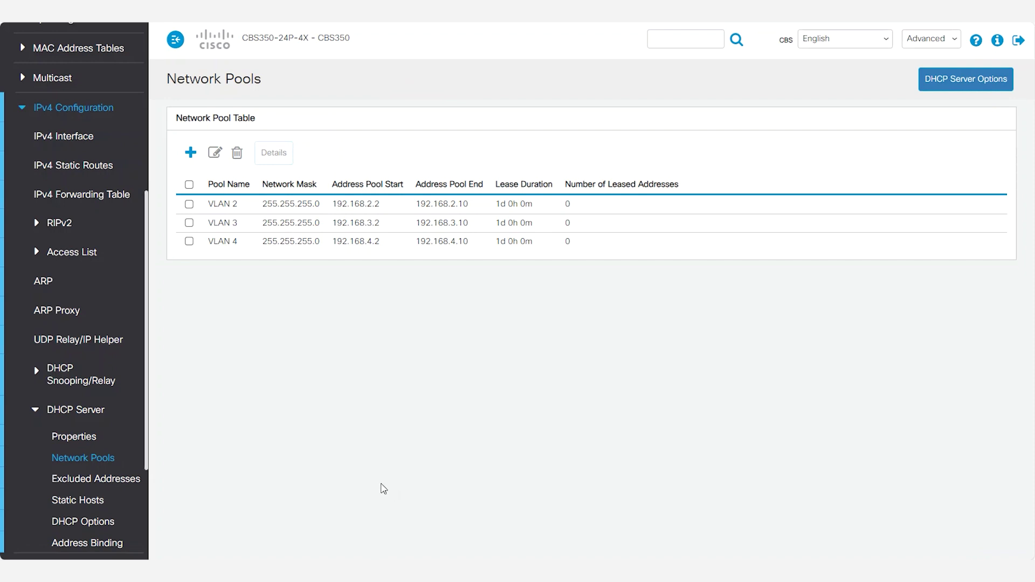
click(89, 477)
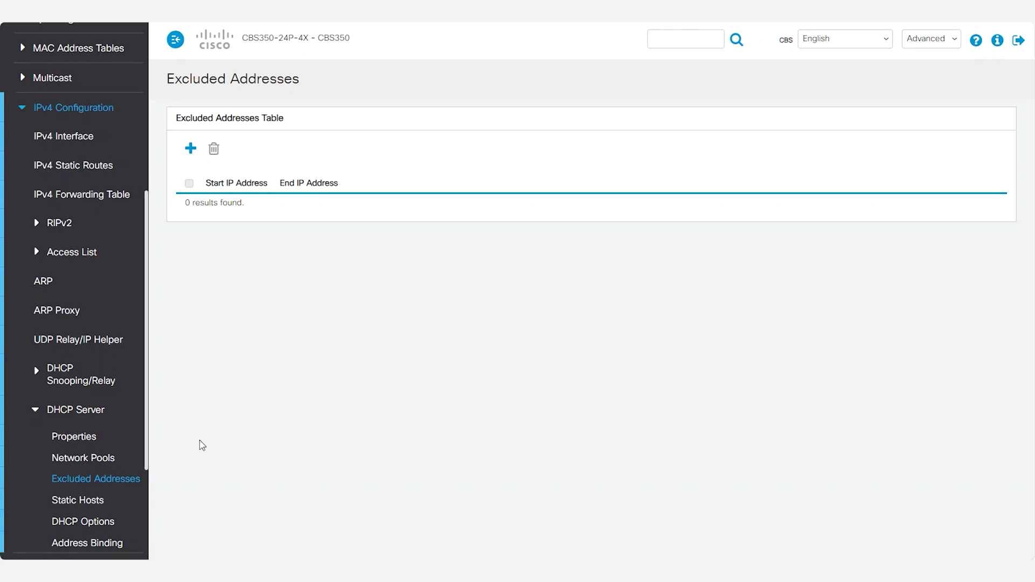
Step: Exclude the single address 192.168.2.2 as both start and end address
click(191, 150)
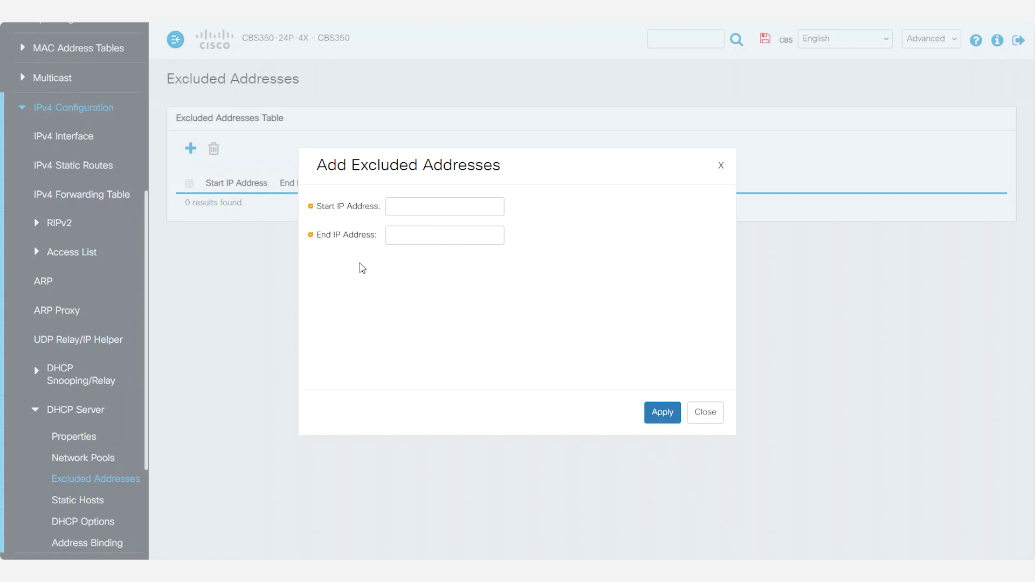
click(431, 206)
text(192.168.2)
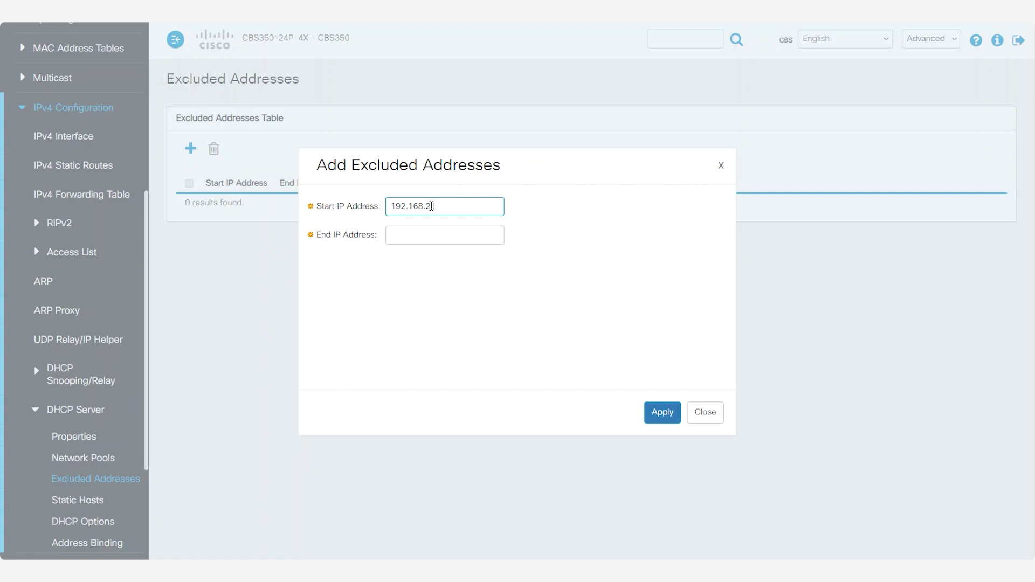
text(.2)
click(478, 235)
right_click(477, 242)
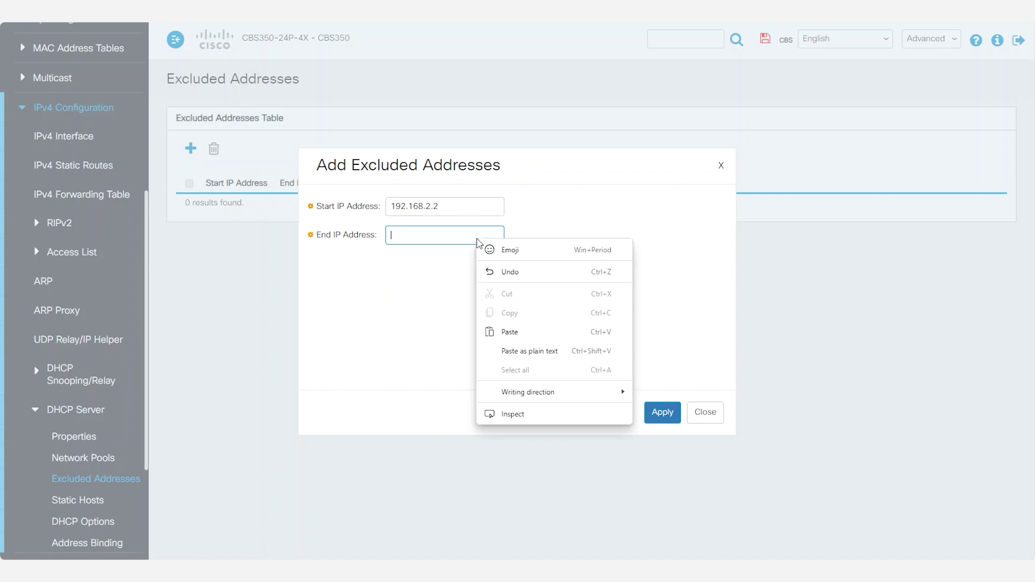
click(526, 332)
click(657, 416)
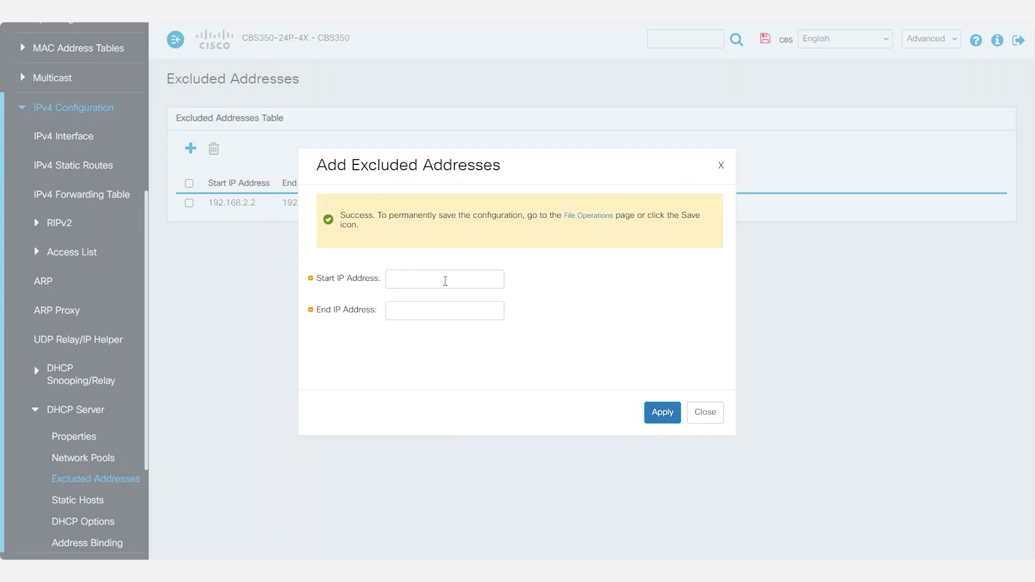
Step: Exclude the single address 192.168.3.2 as both start and end address
right_click(445, 281)
click(498, 372)
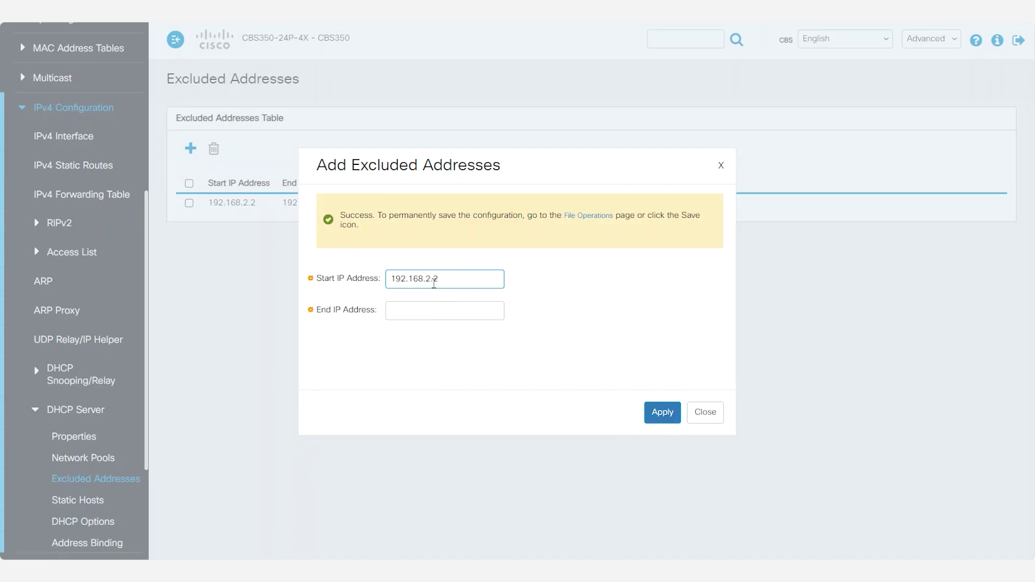
click(431, 280)
key(BackSpace)
text(3)
right_click(425, 313)
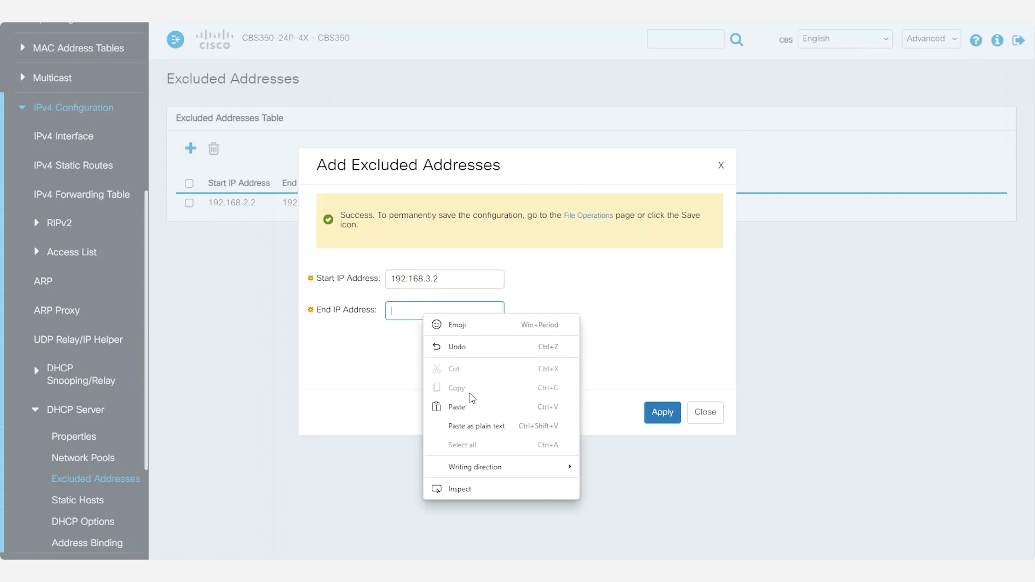
click(468, 401)
click(431, 313)
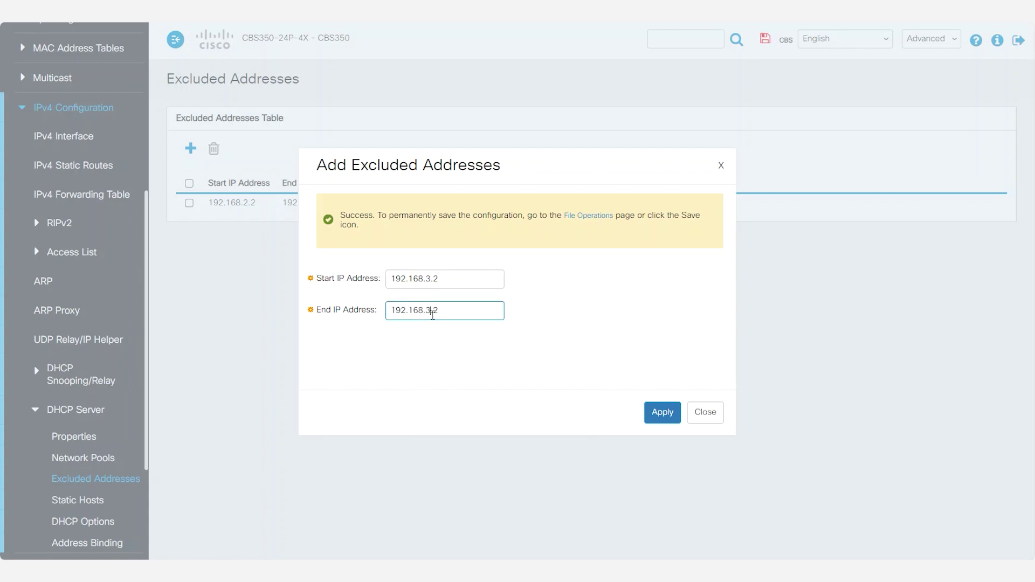
click(663, 412)
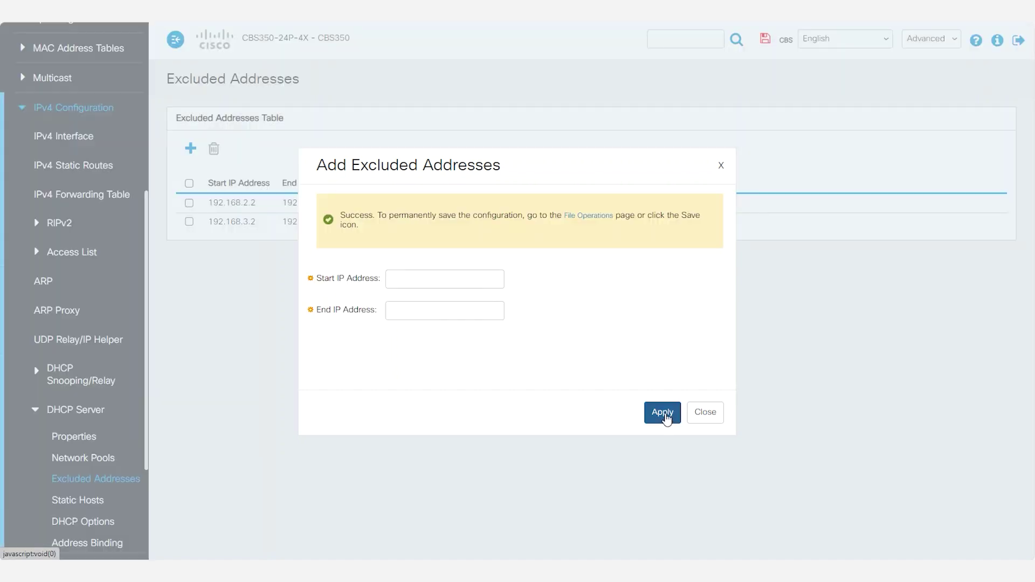
Step: Exclude the single address 192.168.4.2 and close the exclusion form
click(424, 276)
right_click(424, 276)
click(470, 370)
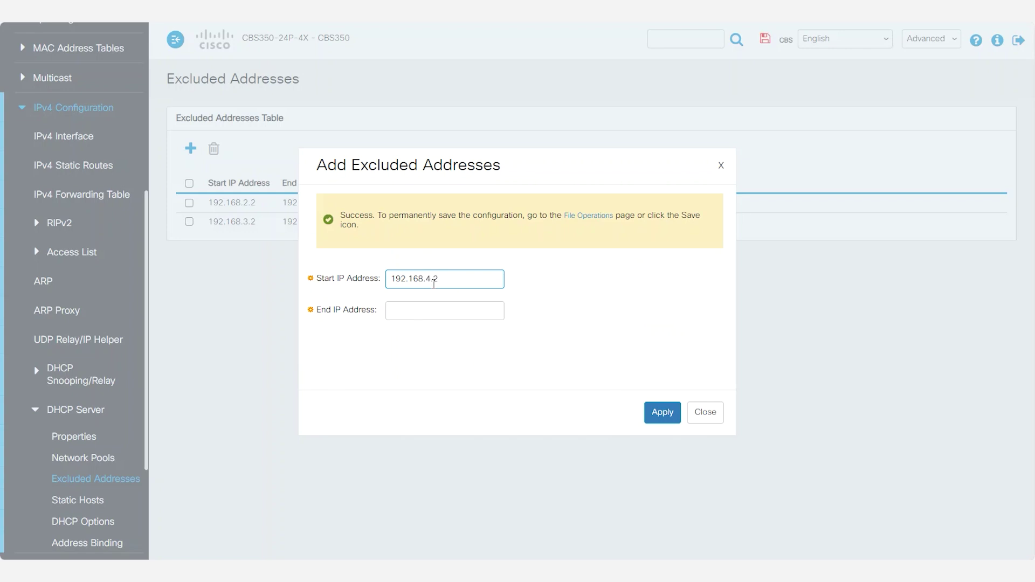
click(443, 311)
right_click(442, 312)
click(471, 401)
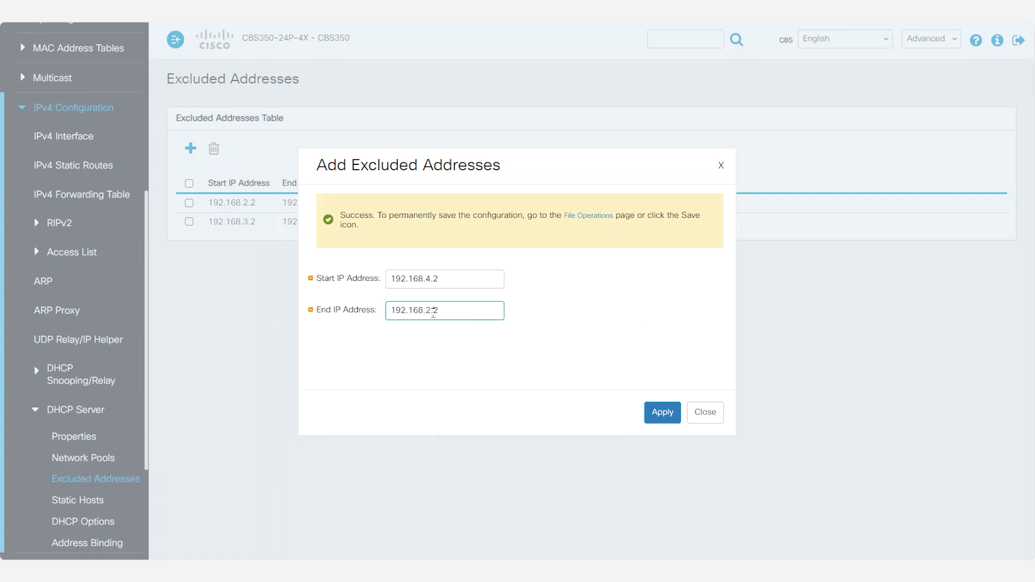
key(Left)
key(Left)
click(663, 416)
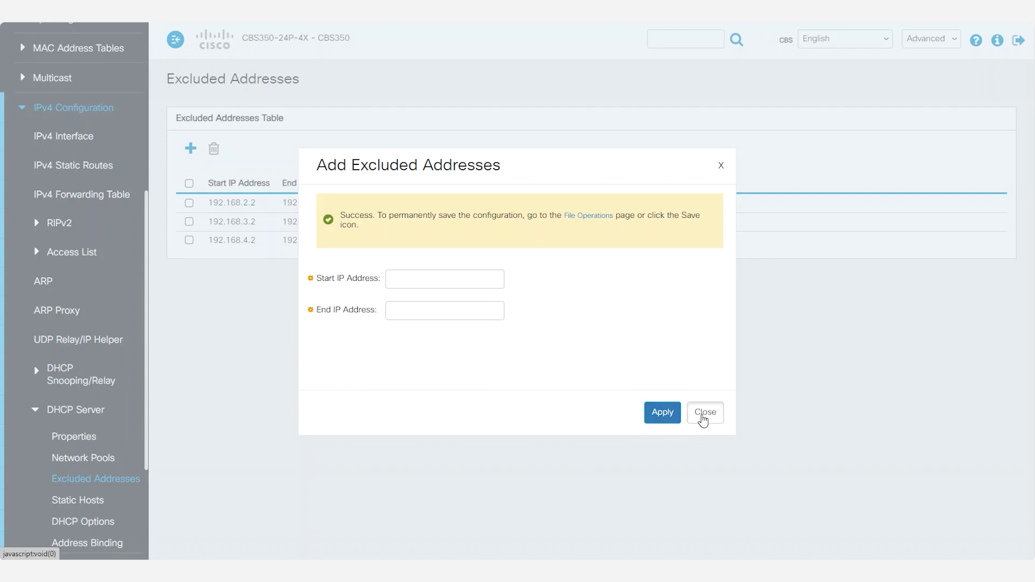
click(703, 416)
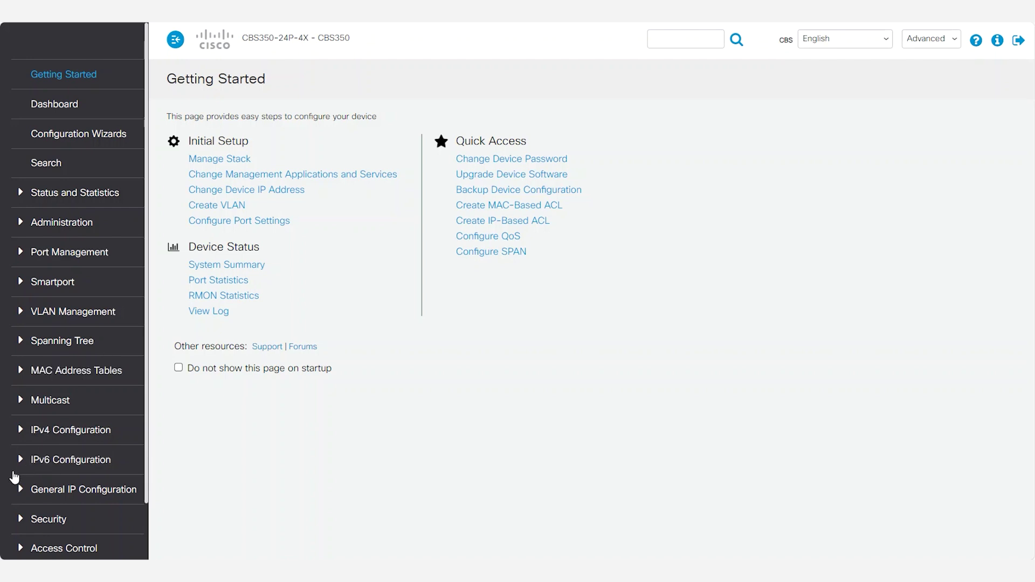
Step: Show DHCP Server Address Binding, listing leases 192.168.2.3, 192.168.3.3 and 192.168.4.3
click(37, 429)
scroll(89, 399, down, 2)
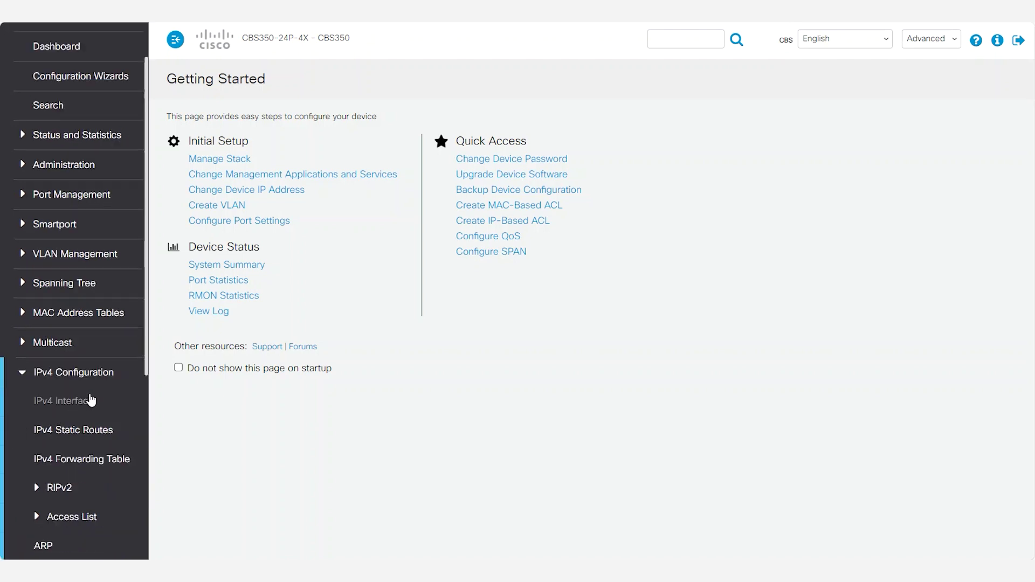
scroll(93, 403, down, 4)
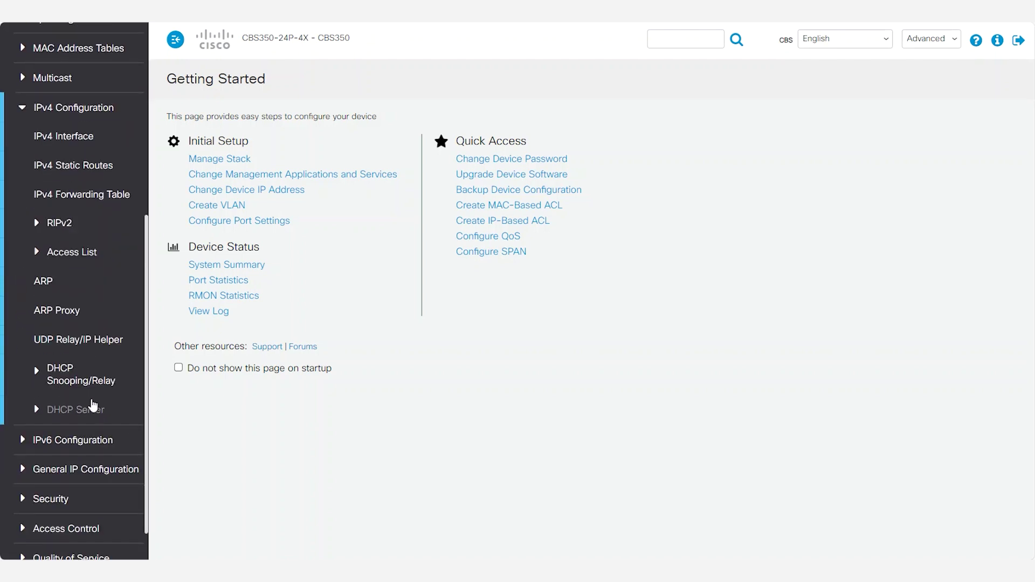
click(39, 414)
scroll(97, 402, down, 3)
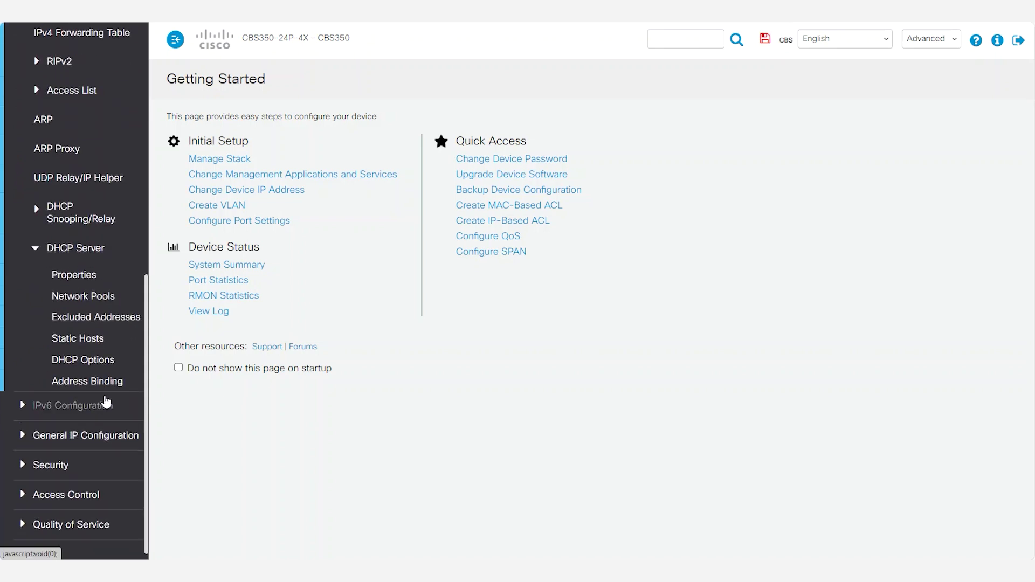
click(109, 387)
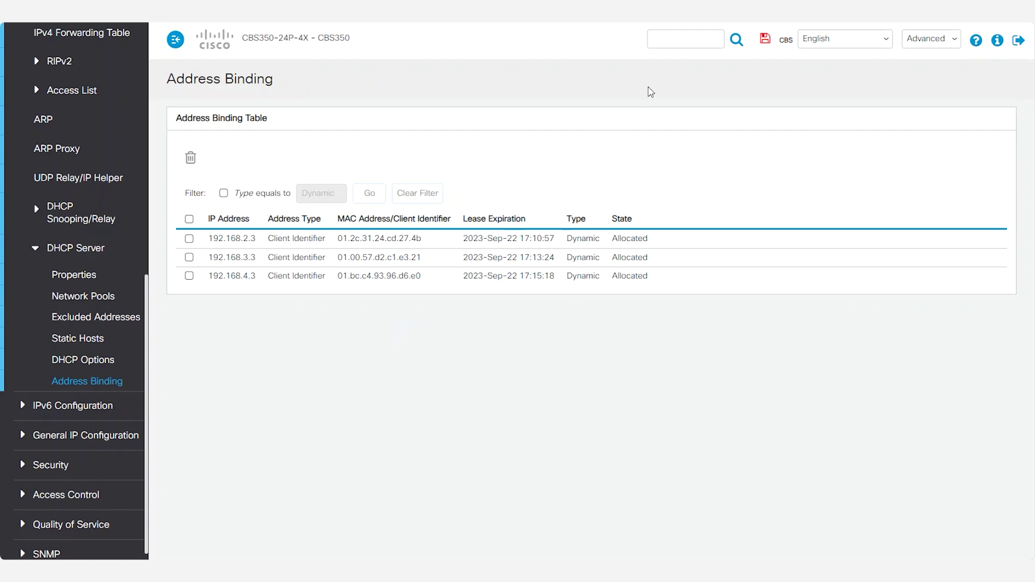
Step: Save the switch configuration permanently with the header Save icon
click(765, 39)
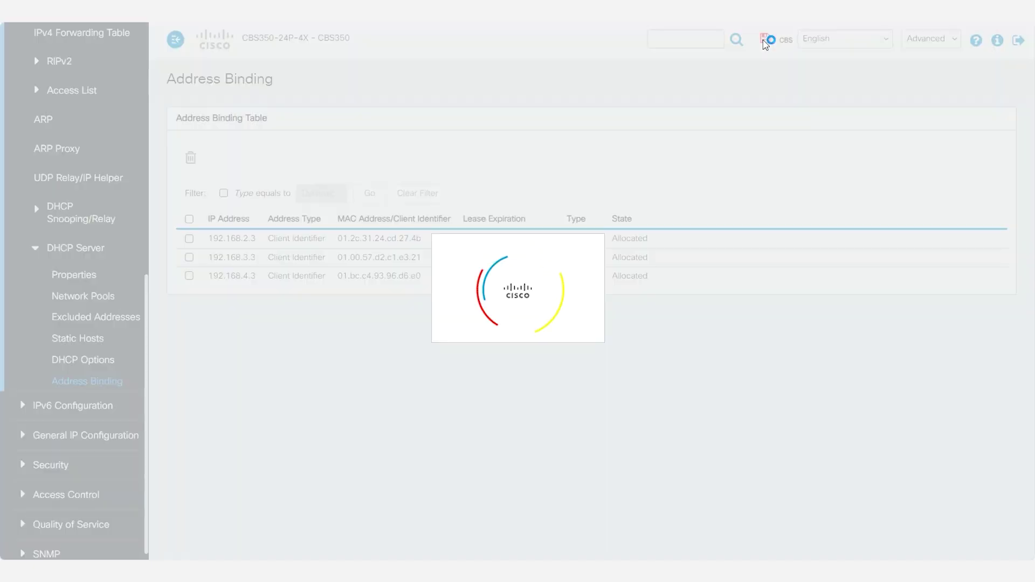